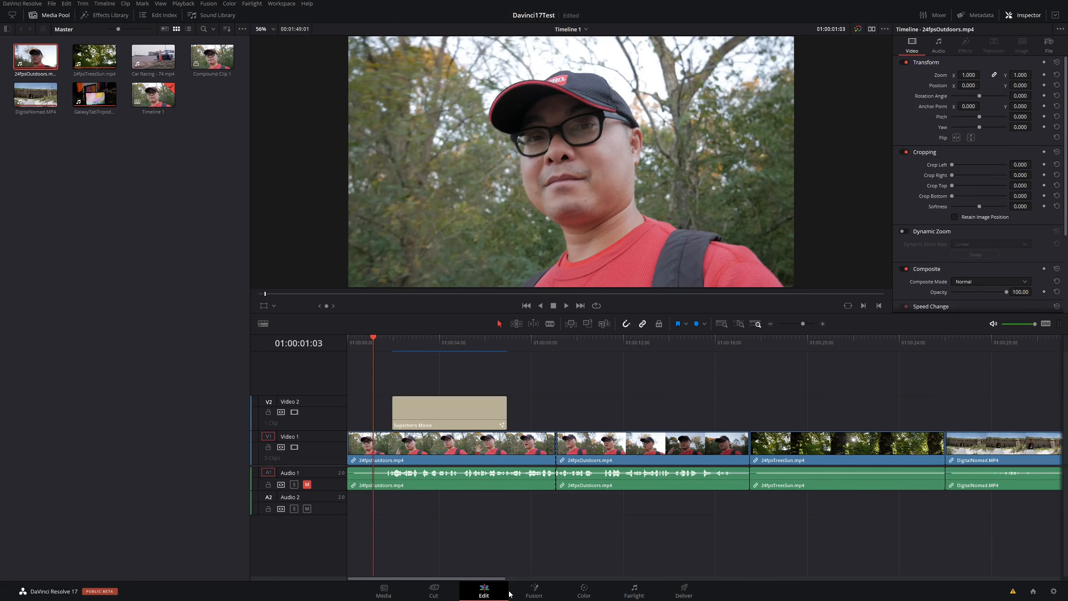
Step: View the Cut, Fusion, Color and Fairlight pages in turn and return to the Edit page
left_click(435, 591)
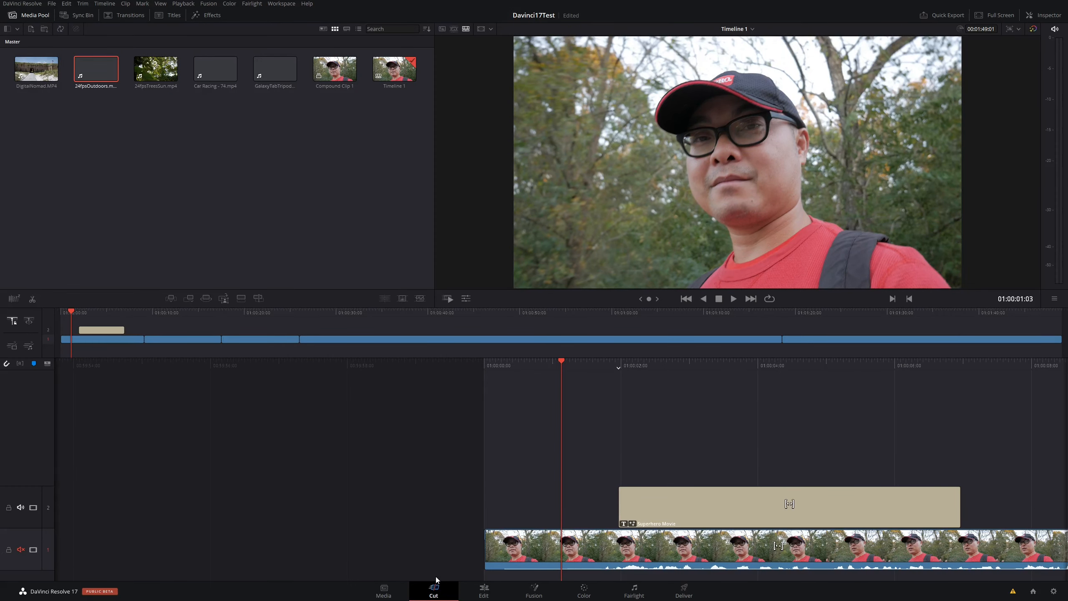
left_click(531, 593)
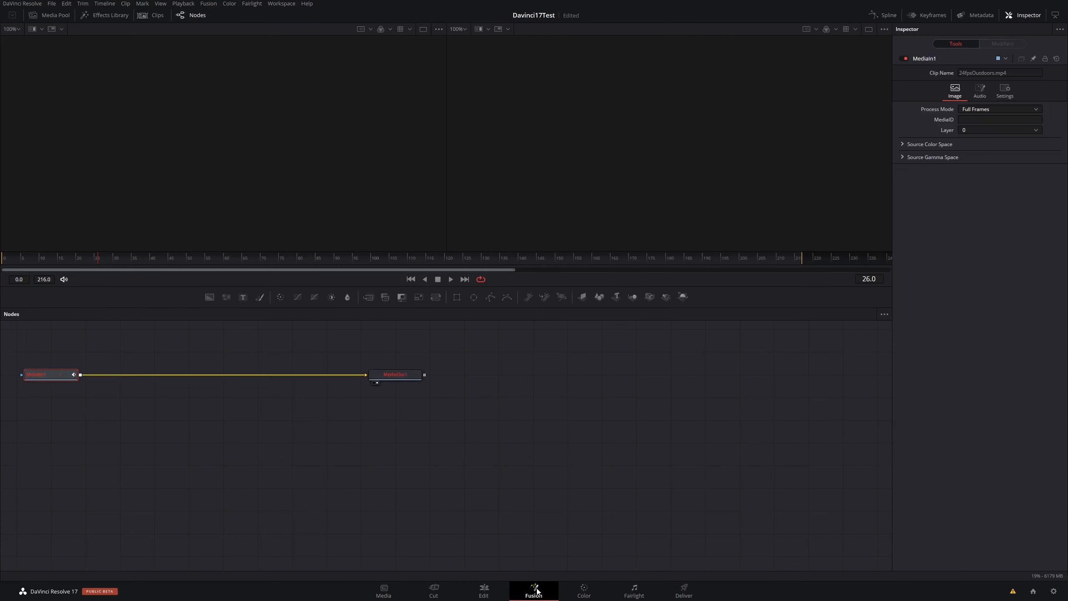
left_click(578, 594)
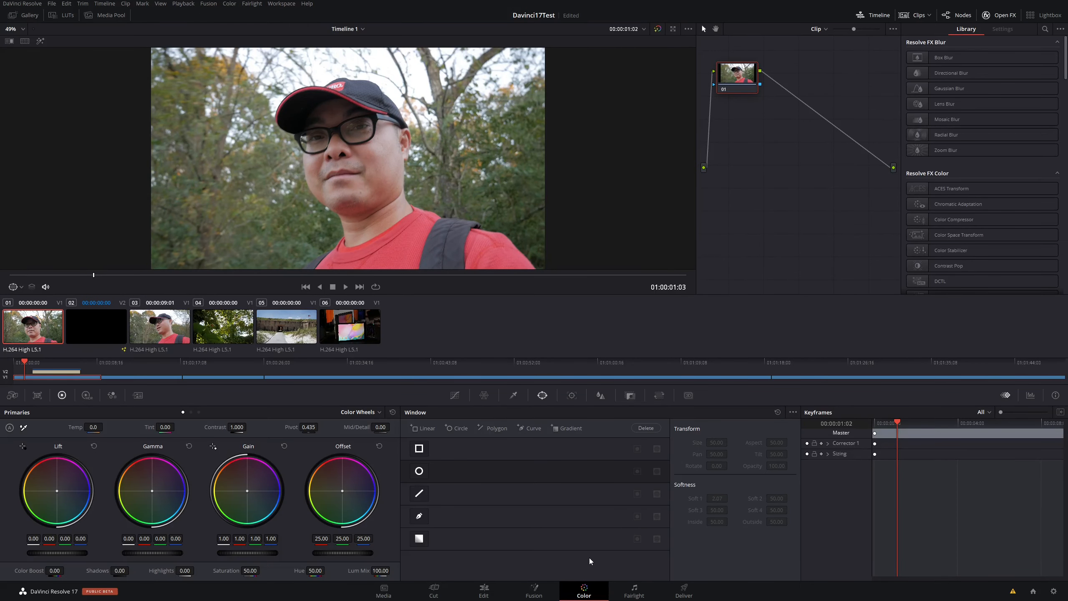
left_click(634, 591)
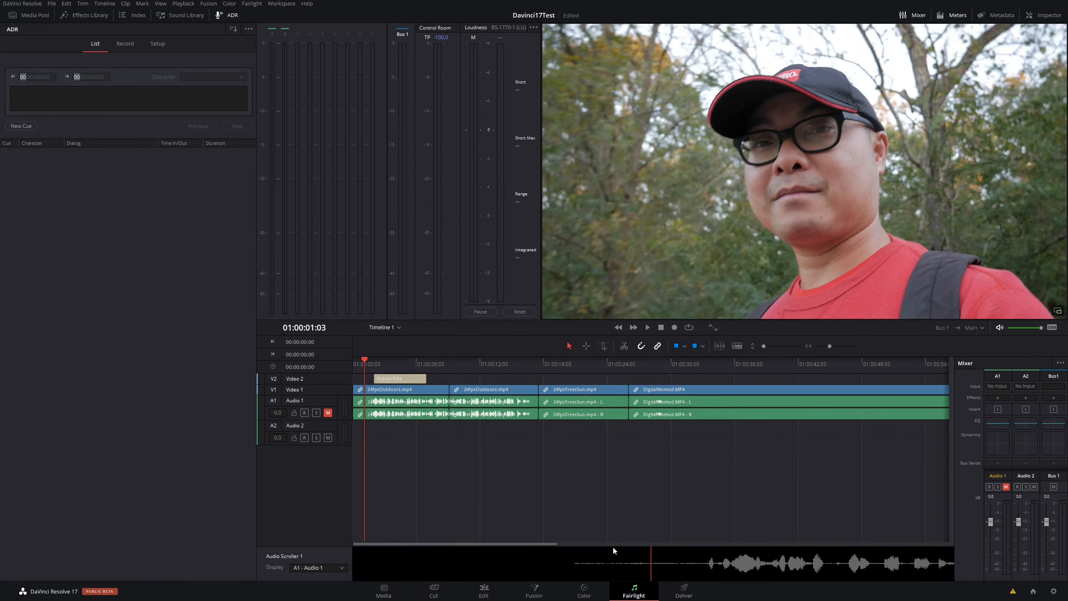
left_click(484, 593)
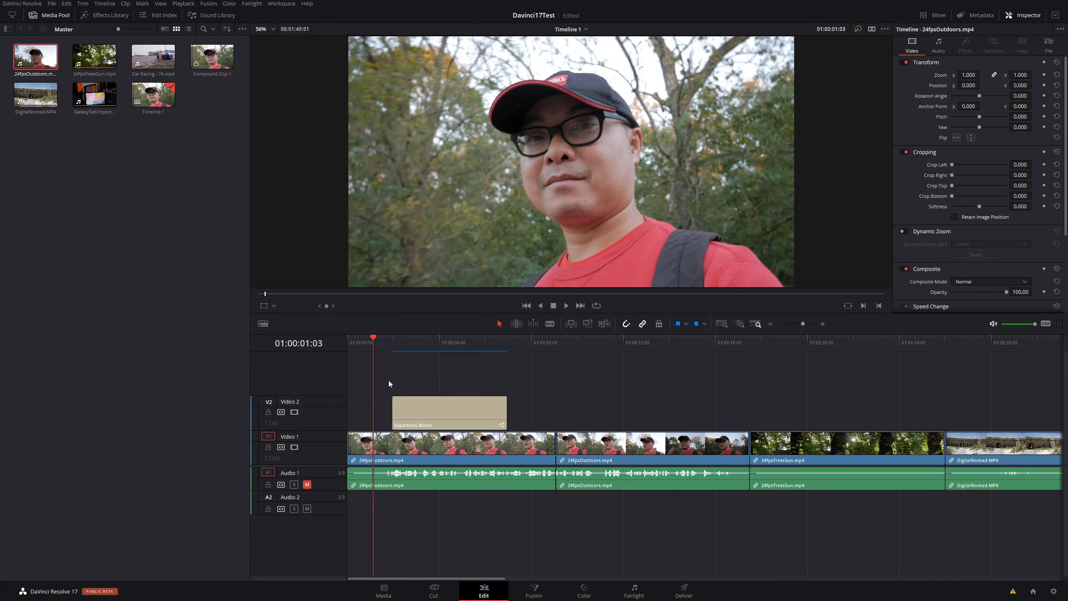
Step: Play back the first Superhero Movie title from its start to preview the animation over the footage
left_click(386, 341)
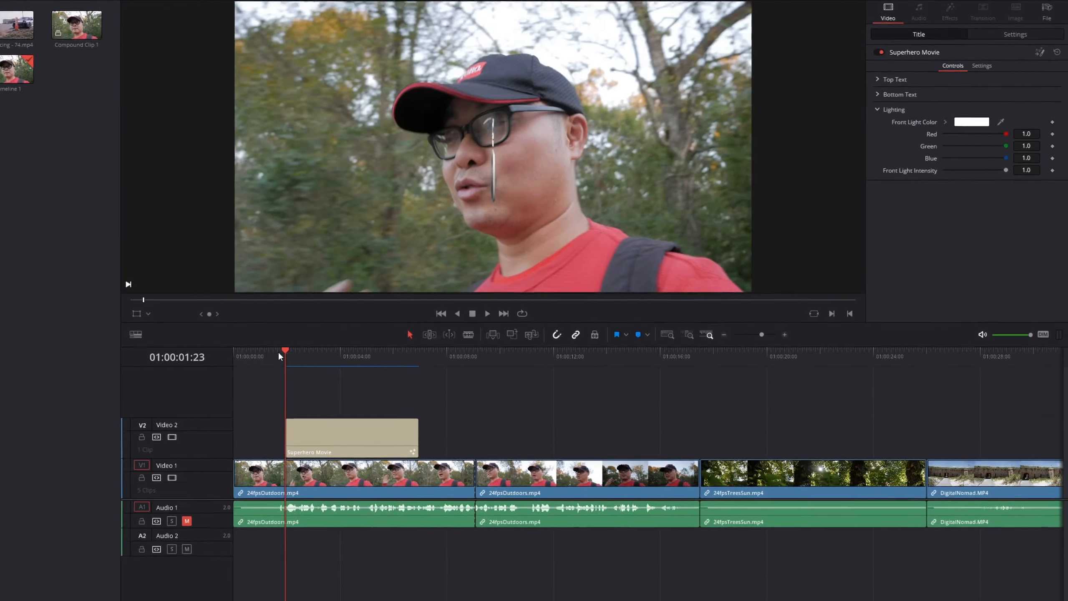
key("space")
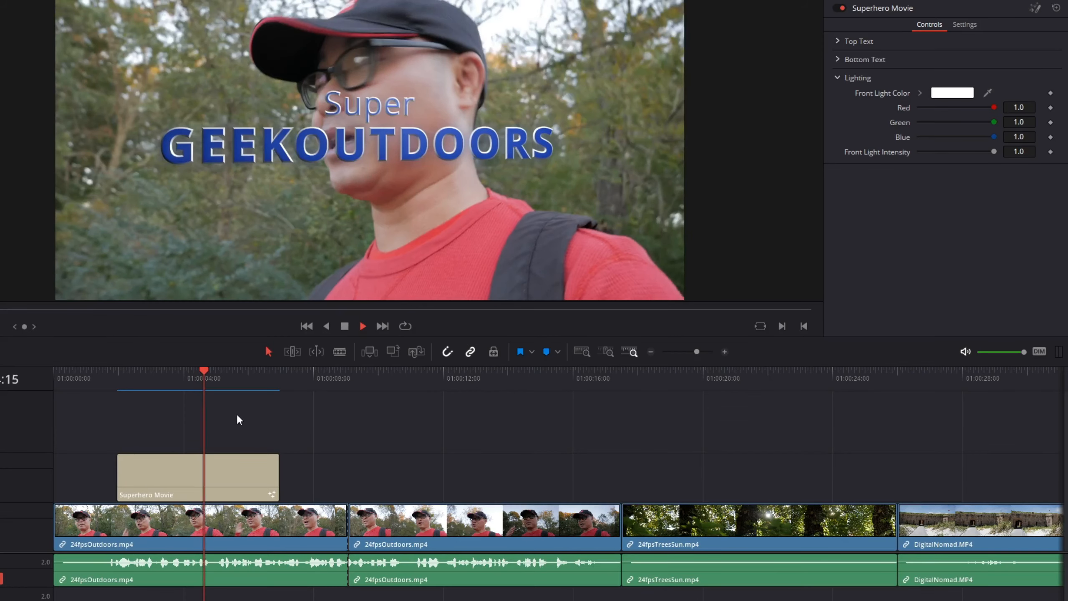
key("space")
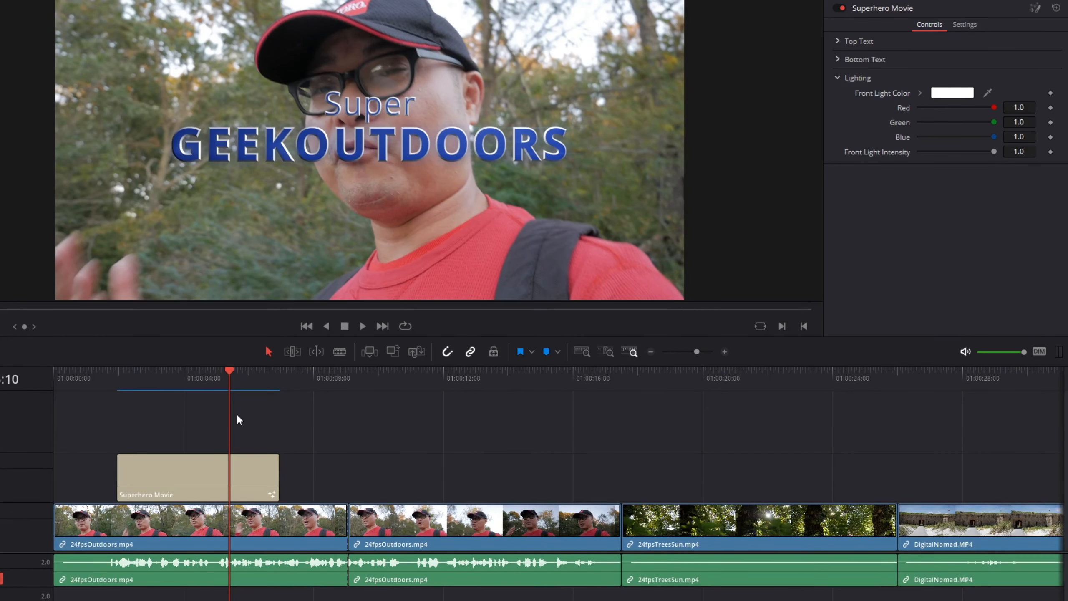
Step: Copy the Superhero Movie title and paste it on Video 2 above the second 24fpsOutdoors.mp4 clip
left_click(205, 466)
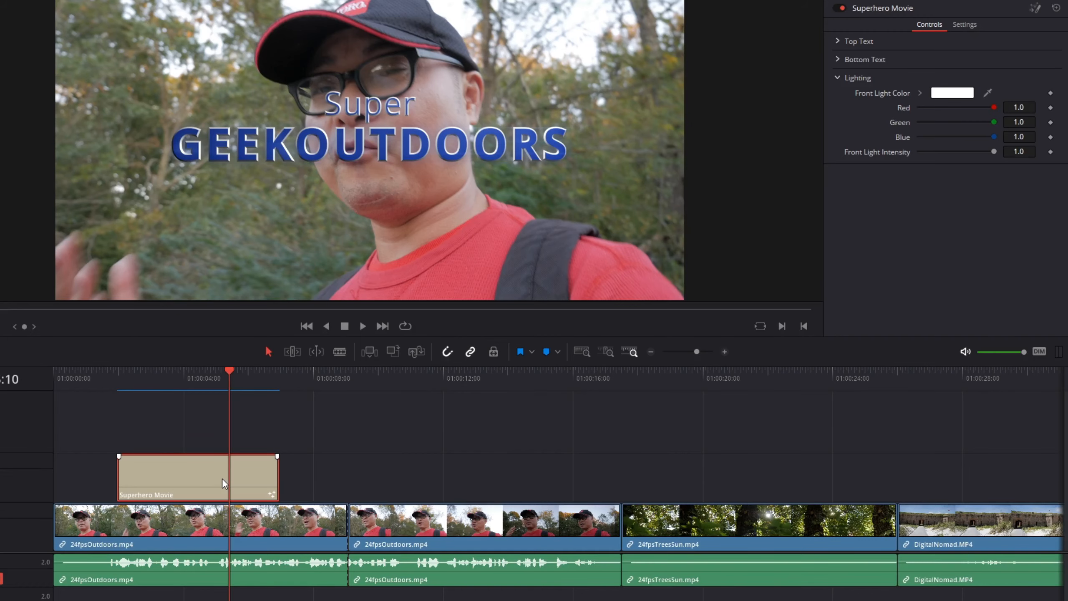
left_click(396, 377)
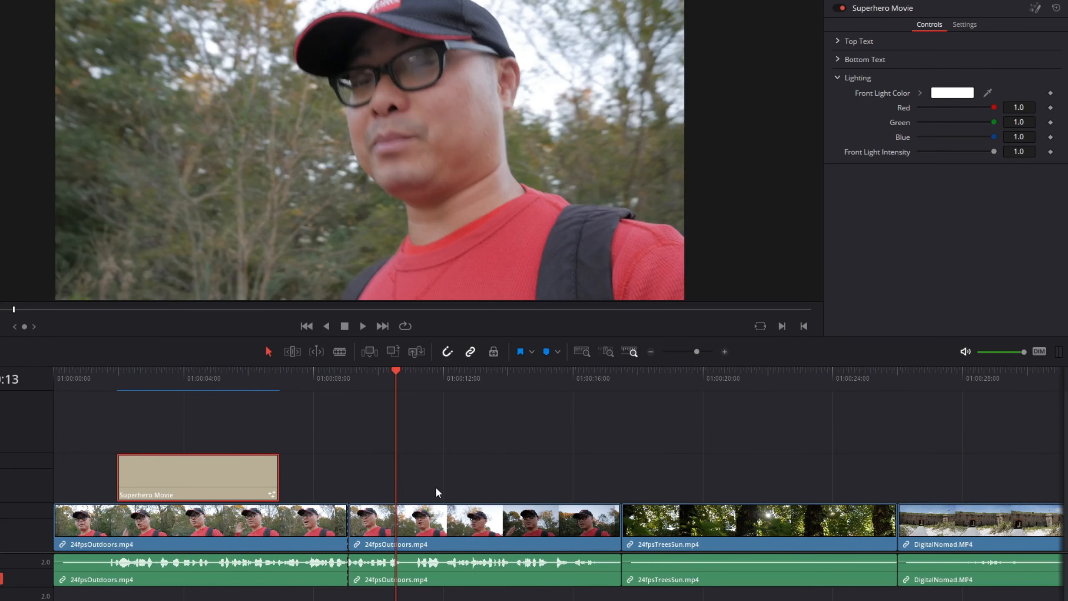
key("ctrl+v")
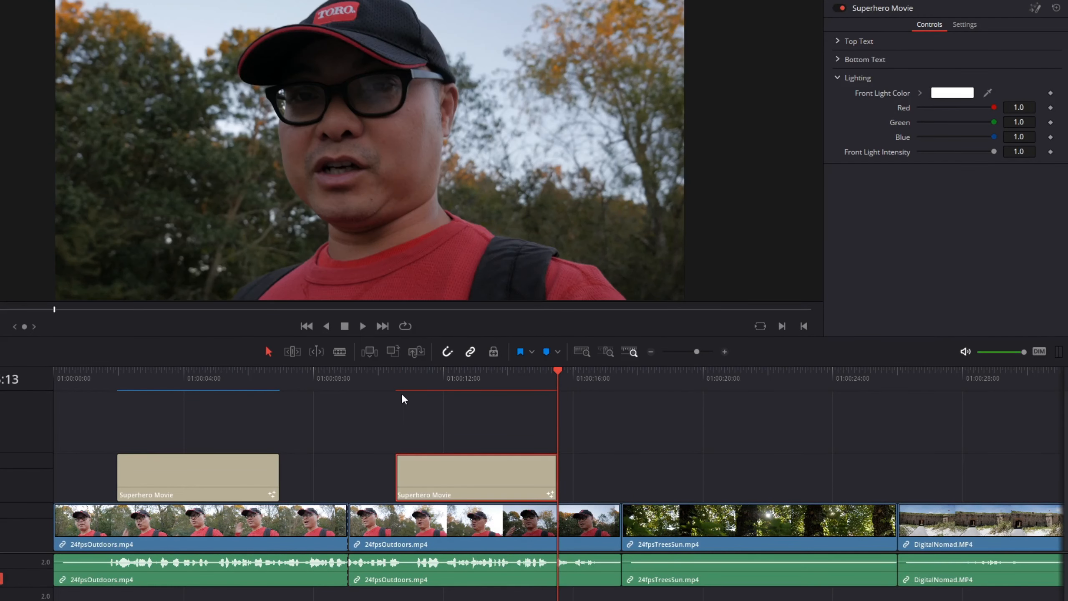
Step: Play back the pasted Superhero Movie title repeatedly from just before its start to check playback smoothness
left_click(383, 375)
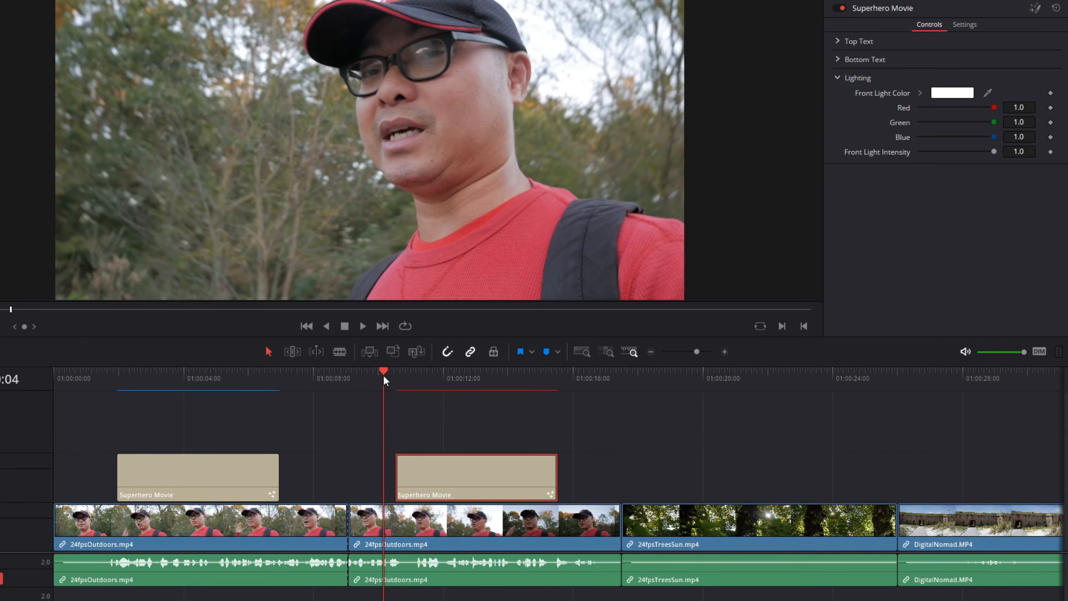
key("space")
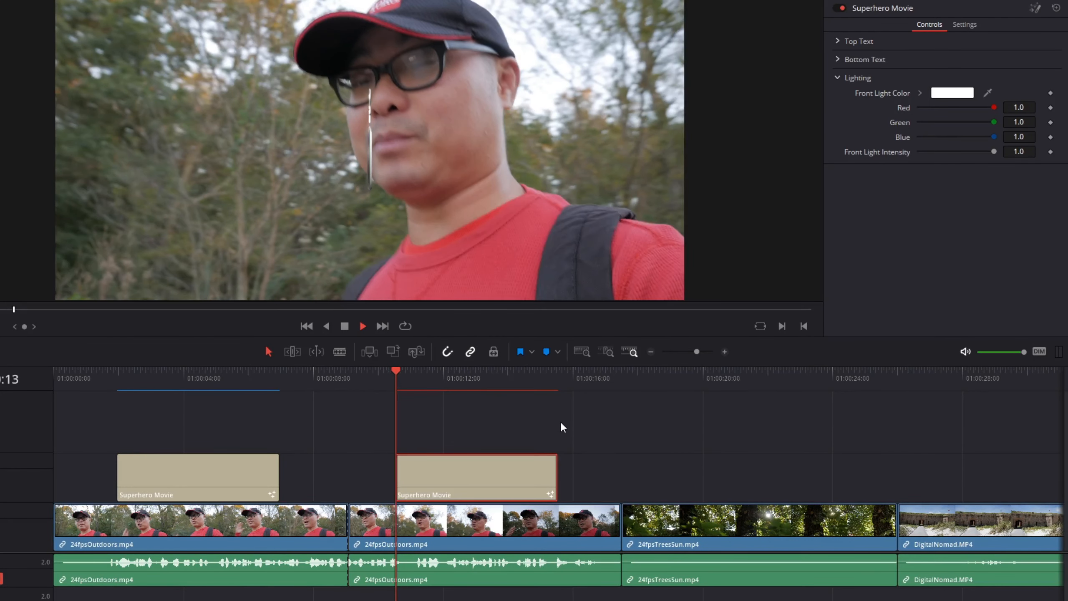
key("space")
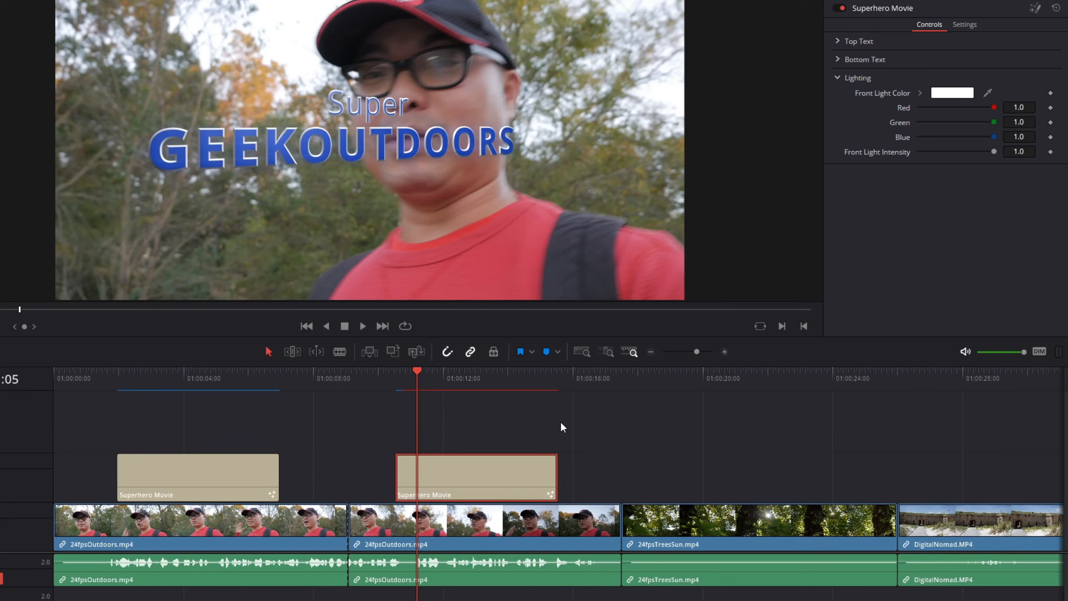
left_click(384, 374)
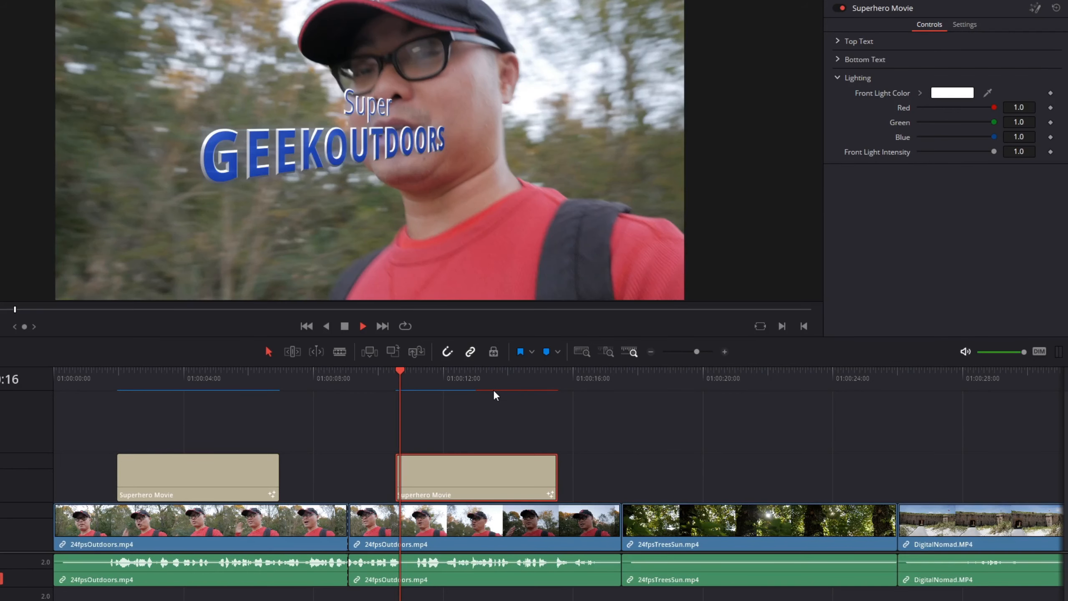
key("space")
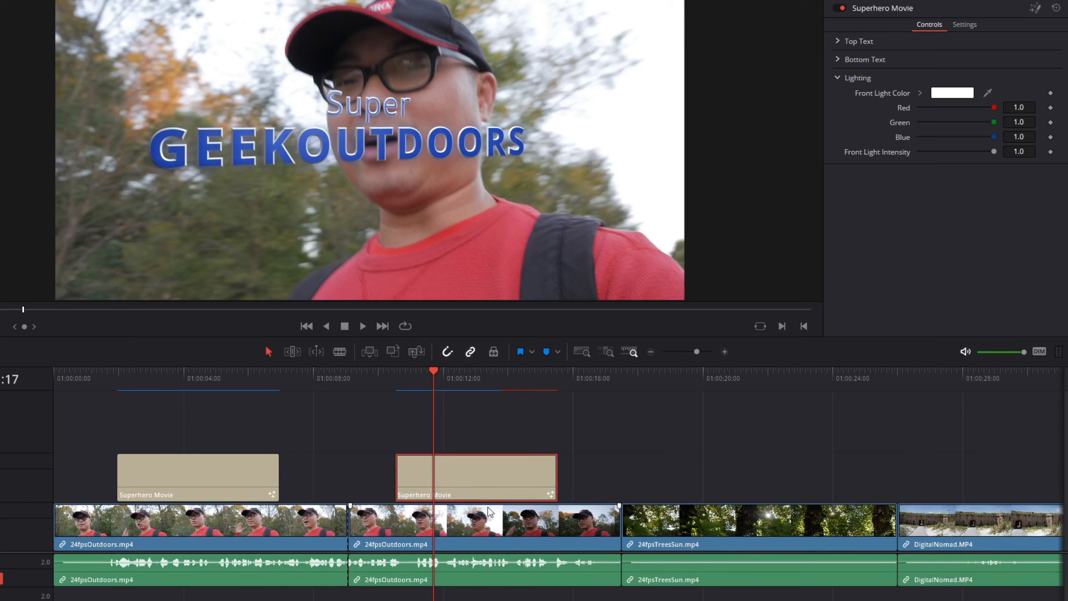
left_click(372, 380)
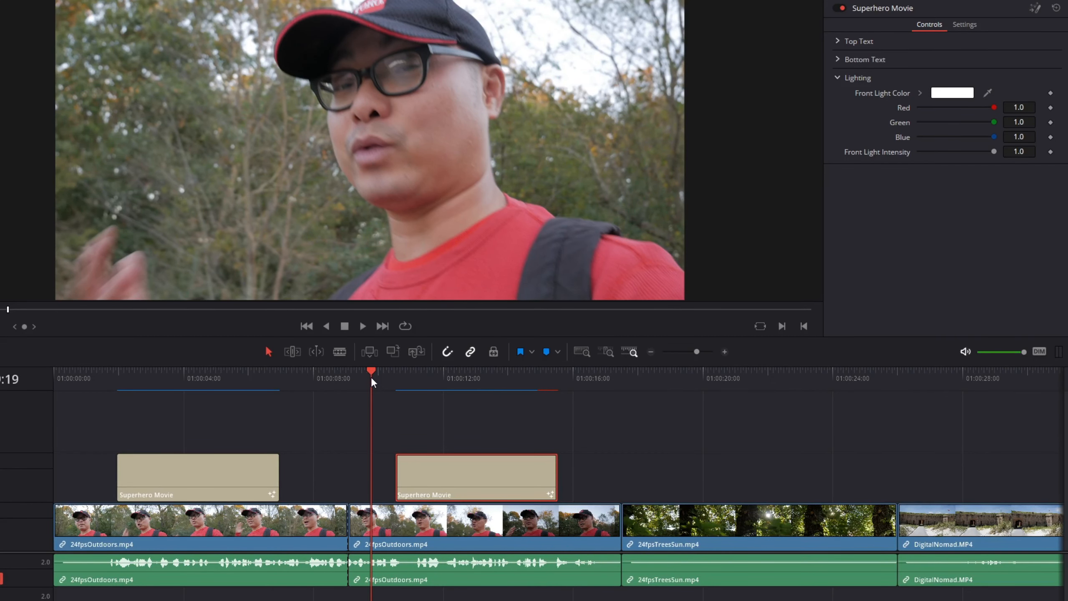
Step: Play back the original Superhero Movie title over the first clip to compare its playback
left_click(108, 371)
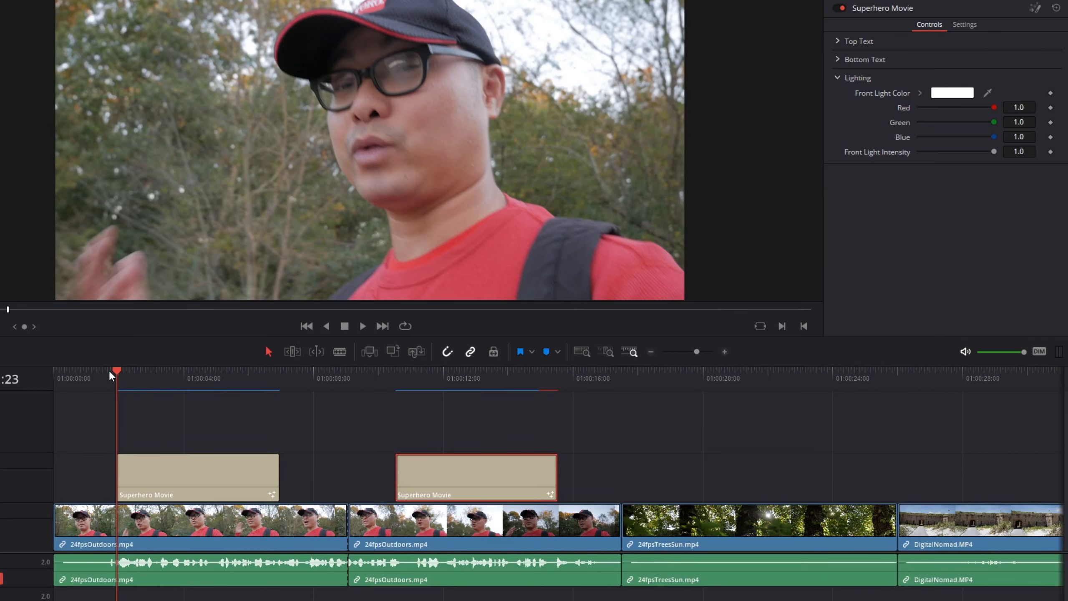
left_click(101, 370)
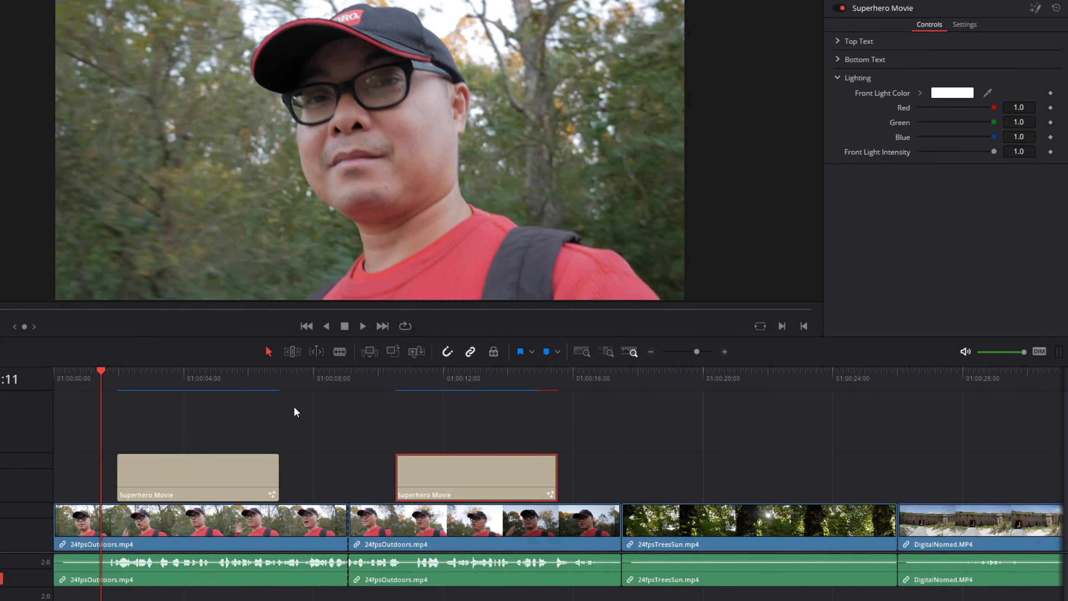
left_click(142, 371)
left_click(116, 372)
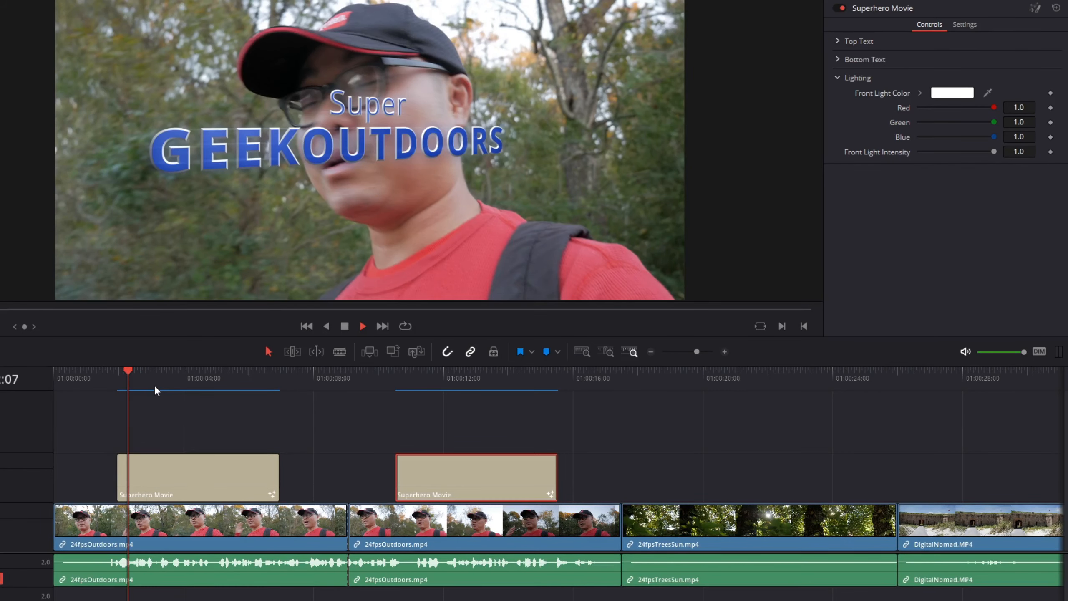
Step: Combine the first Superhero Movie title and the 24fpsOutdoors.mp4 clip beneath it into a compound clip with the default name
left_click(207, 458)
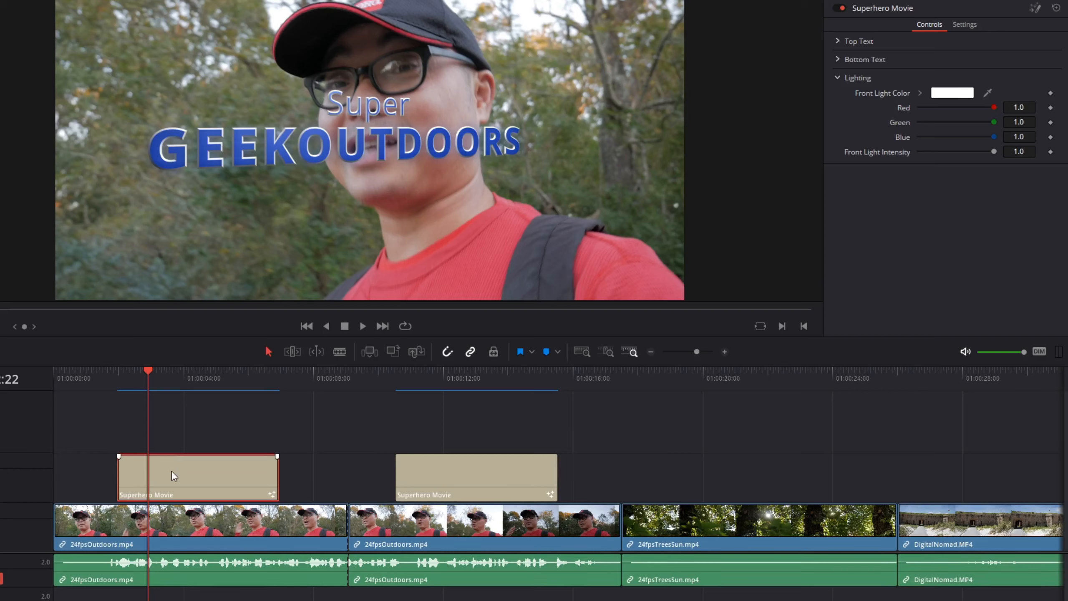
left_click(201, 529)
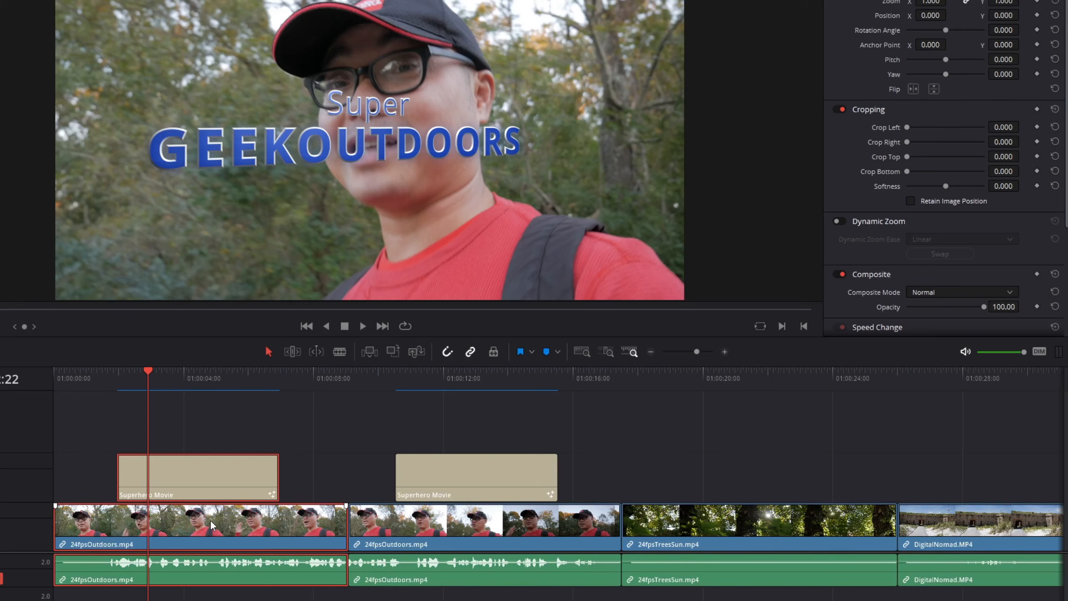
right_click(168, 481)
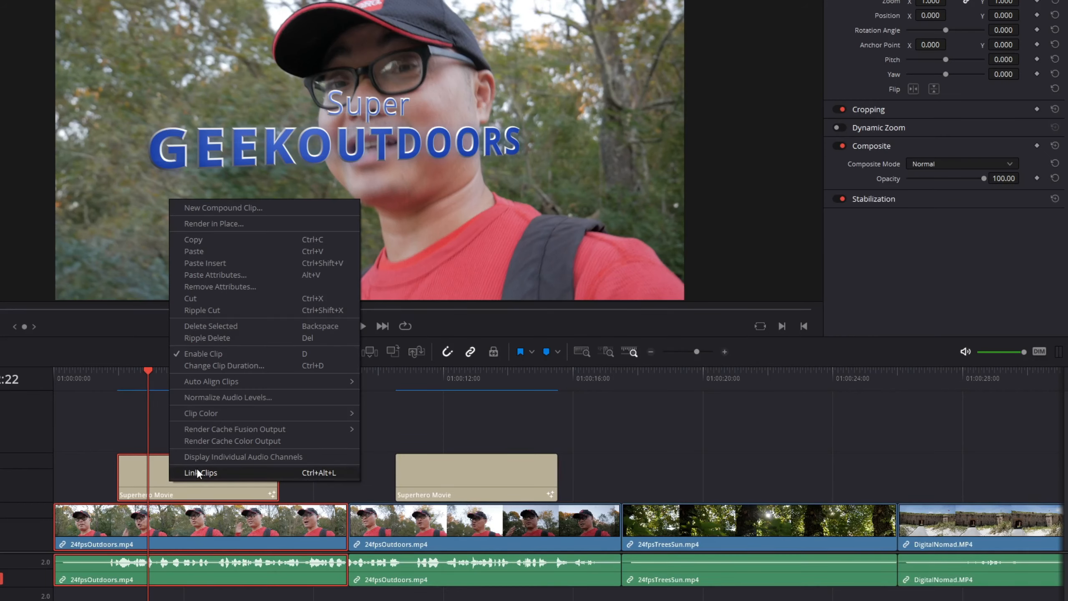
left_click(226, 207)
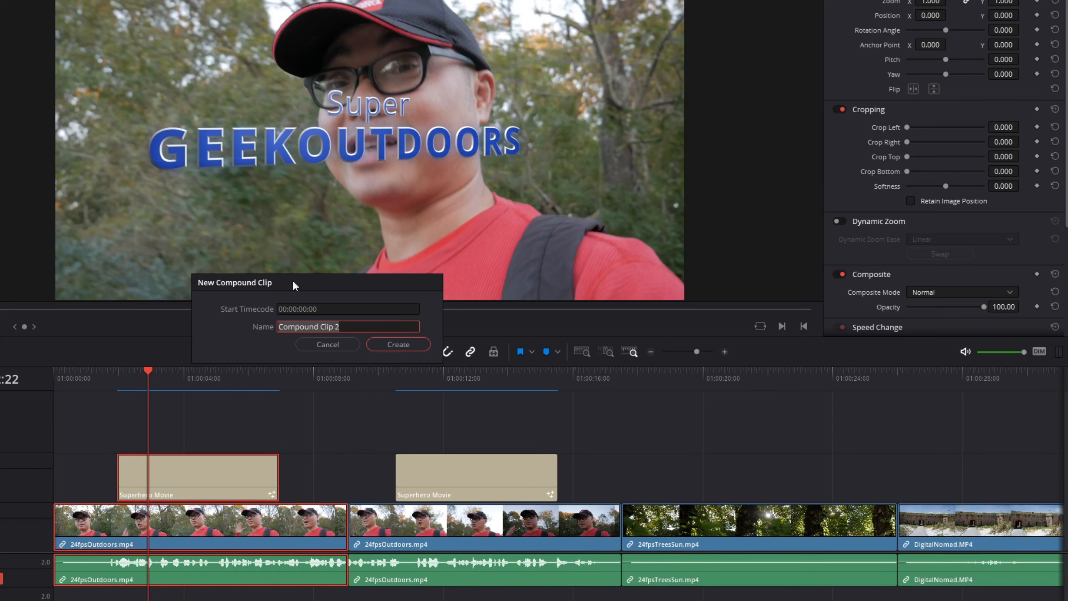
left_click(397, 344)
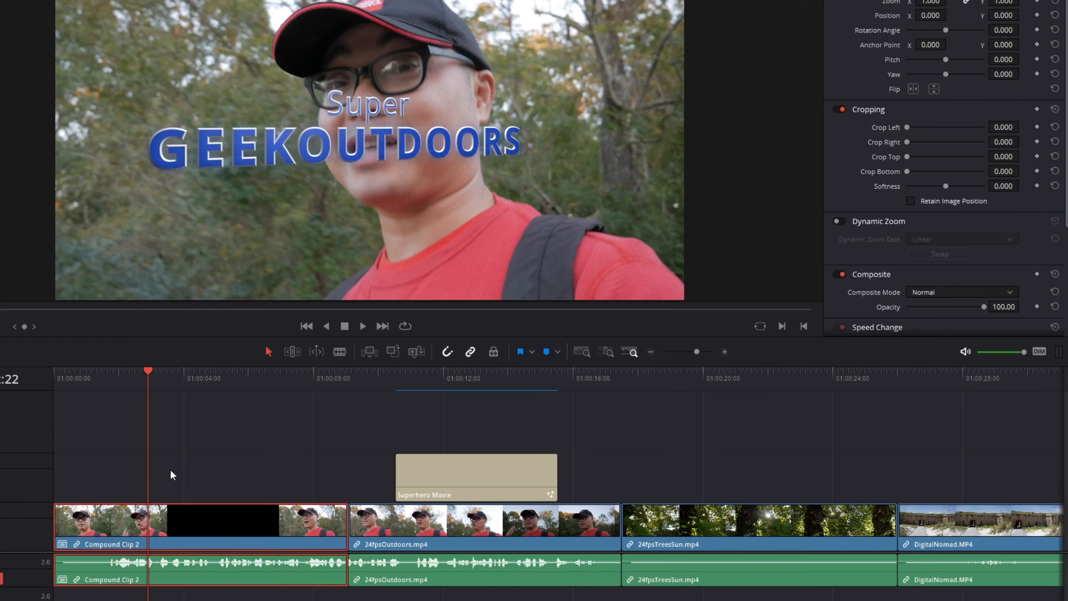
Step: Play back the title section of the new compound clip from two different points
left_click(136, 374)
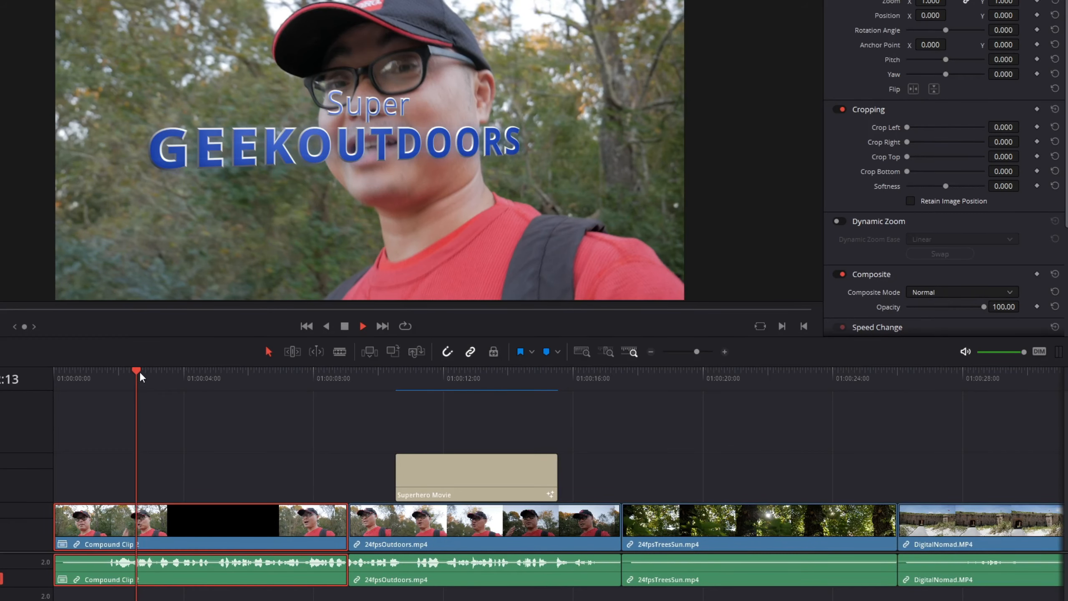
key("space")
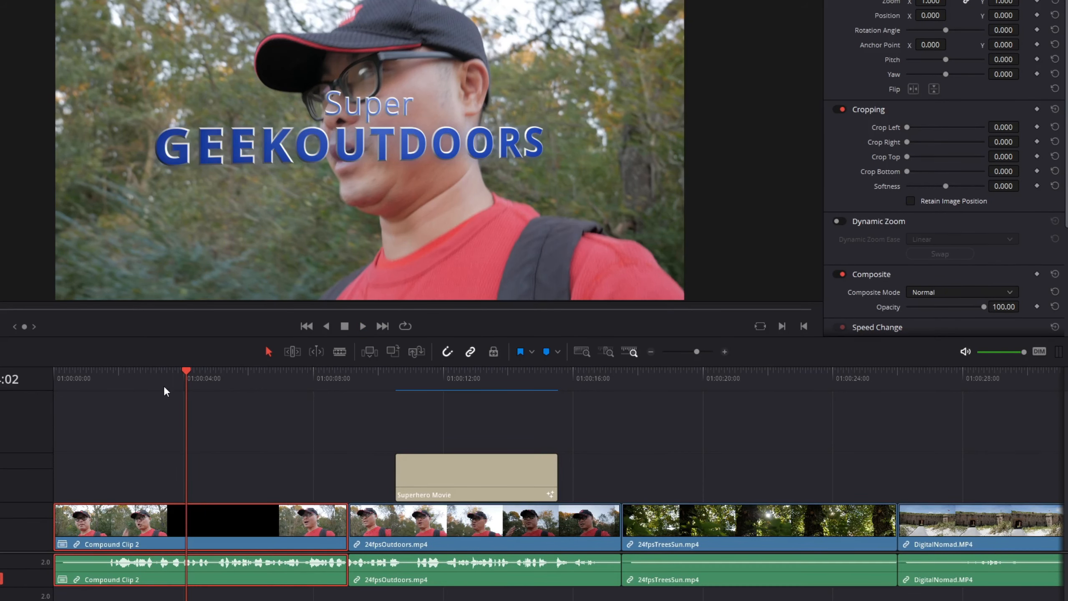
left_click(160, 378)
key("space")
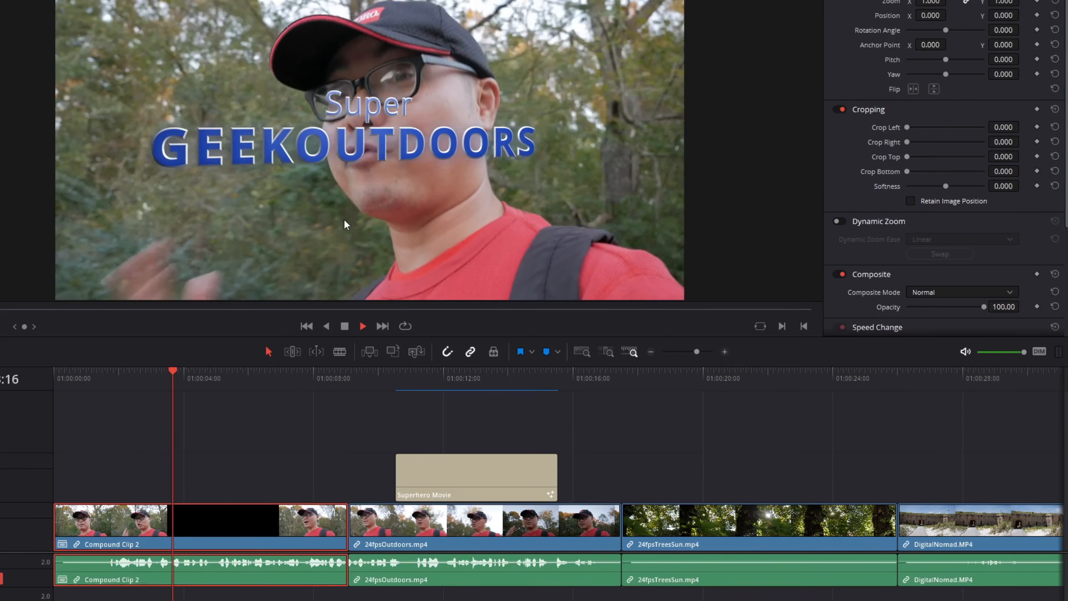
key("space")
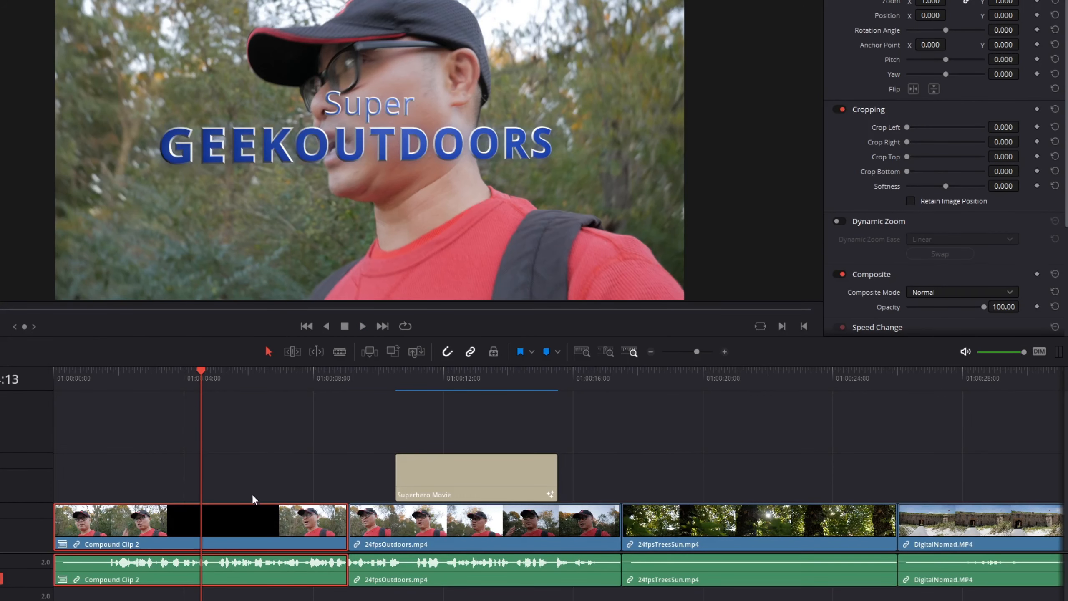
Step: Open the Render in Place settings for the compound clip and review the format and type options, keeping QuickTime and 1080p 36 8-bit
right_click(242, 522)
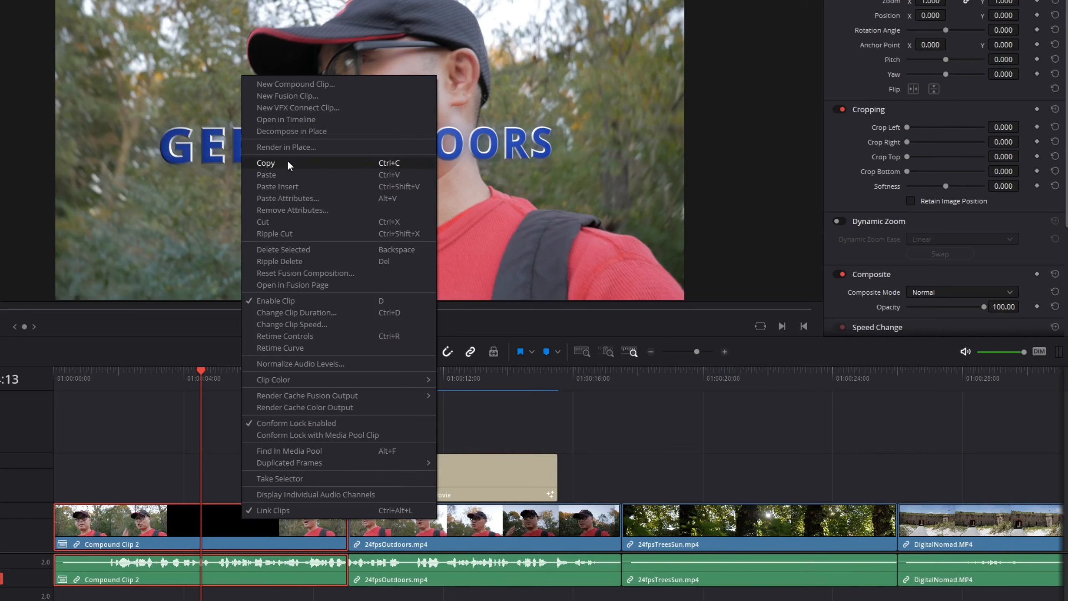
left_click(294, 147)
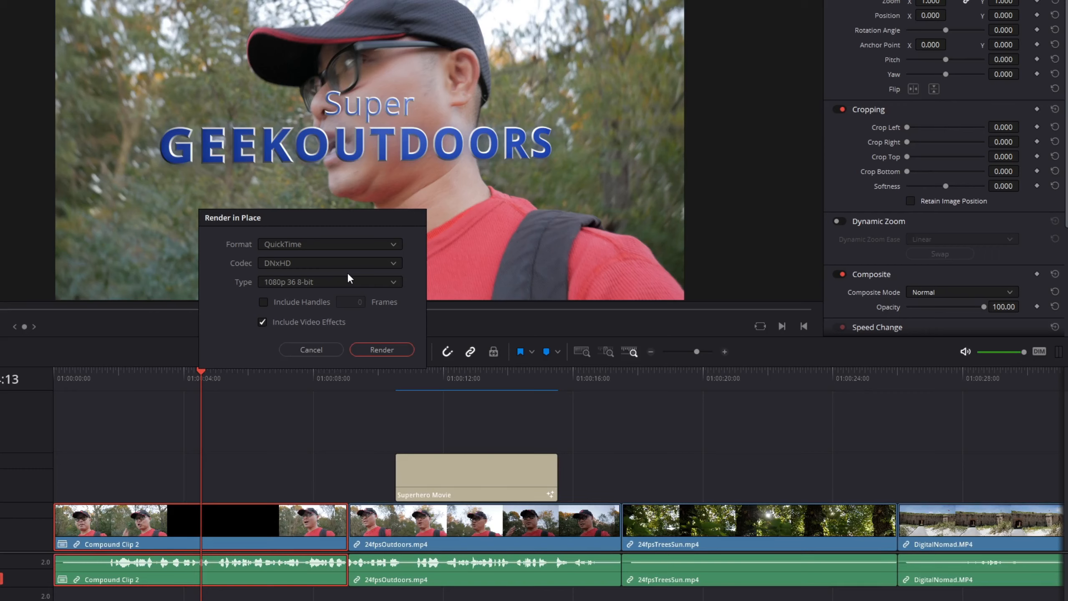
left_click(360, 245)
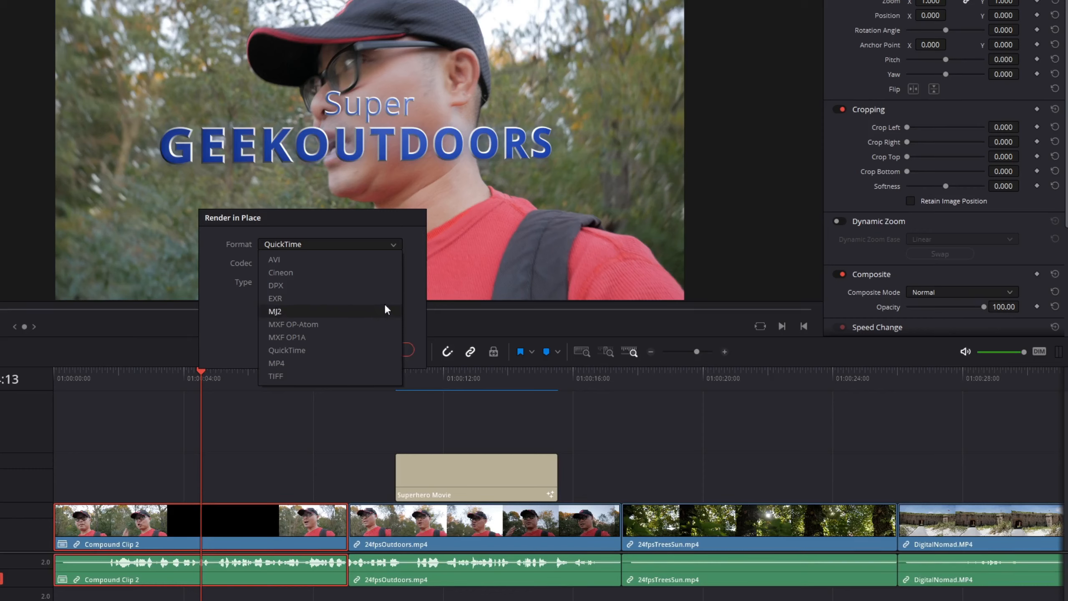
left_click(411, 293)
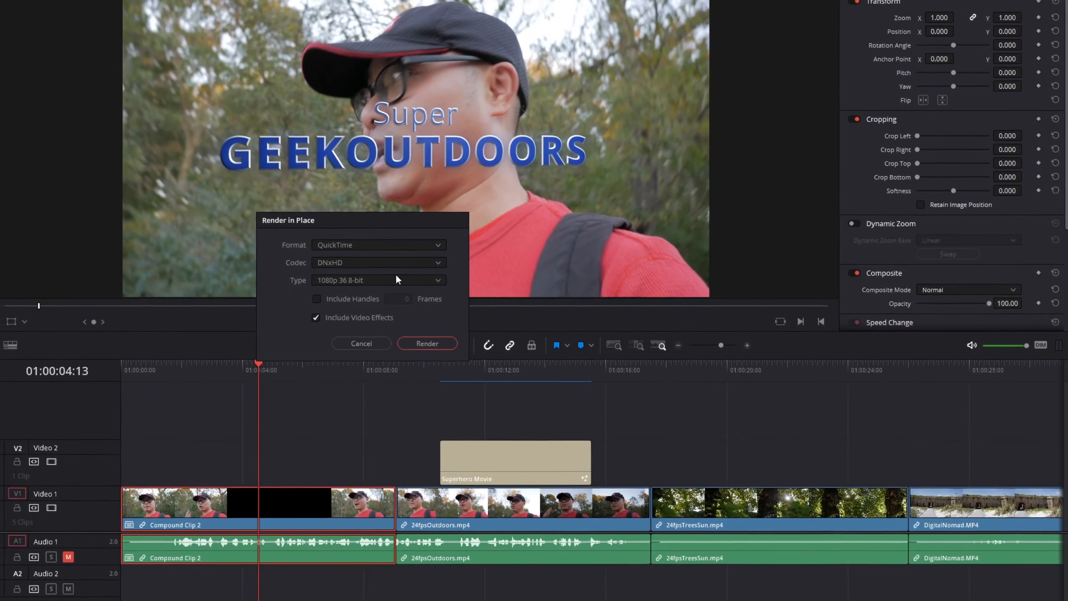
left_click(396, 280)
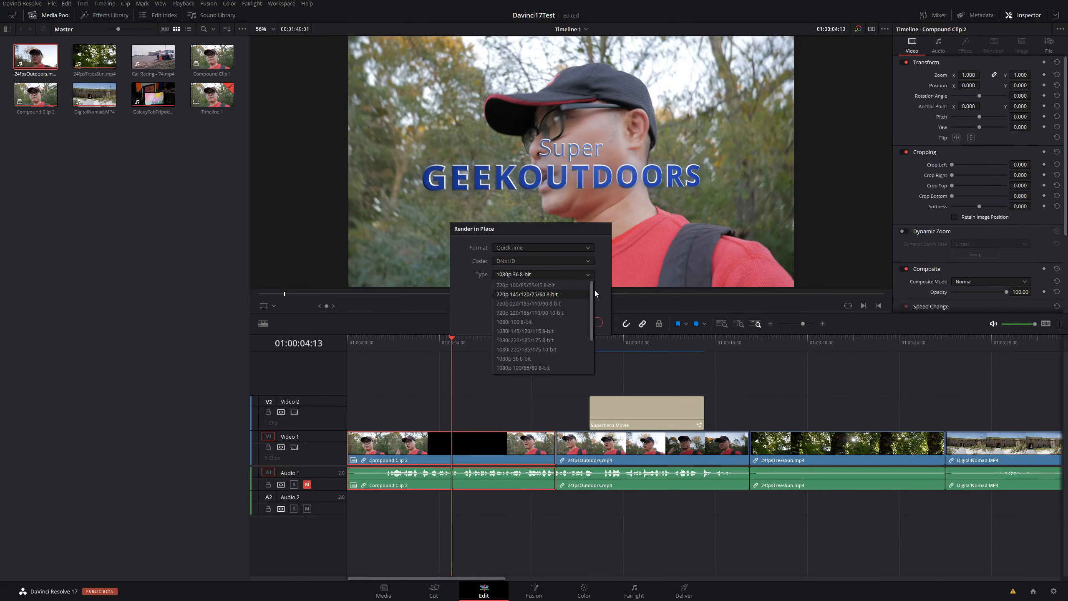
left_click(594, 291)
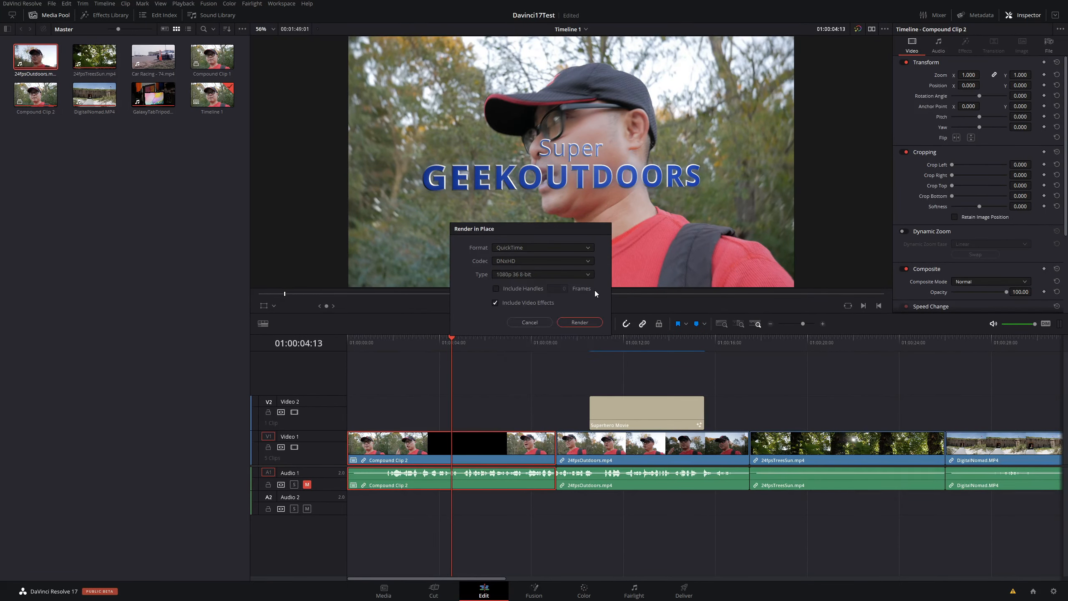